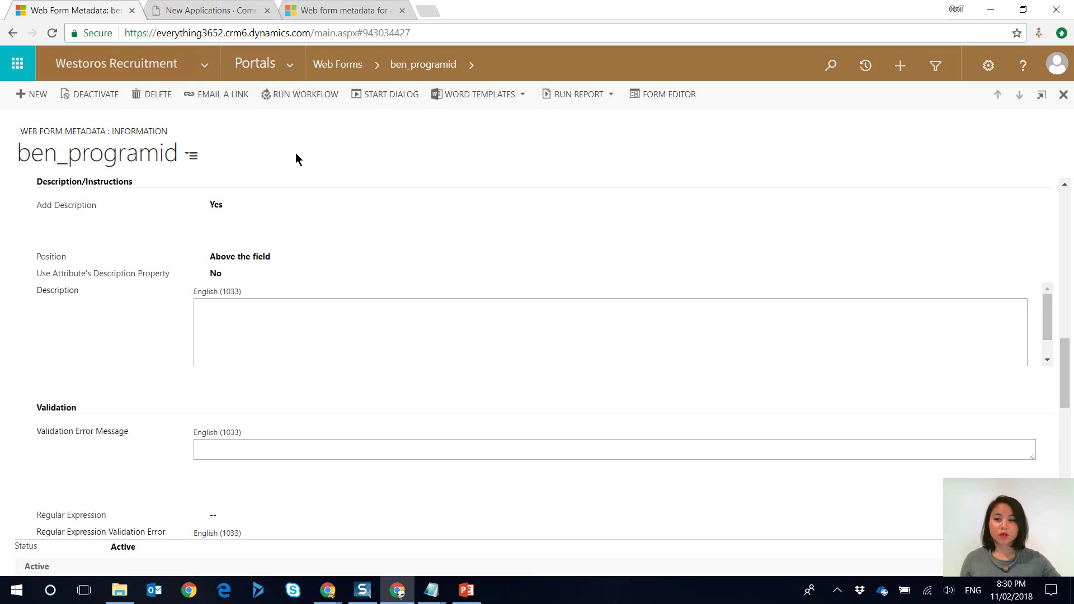
Step: Review the portal's New Applications form against the general and description settings of the ben_programid web form metadata
click(230, 13)
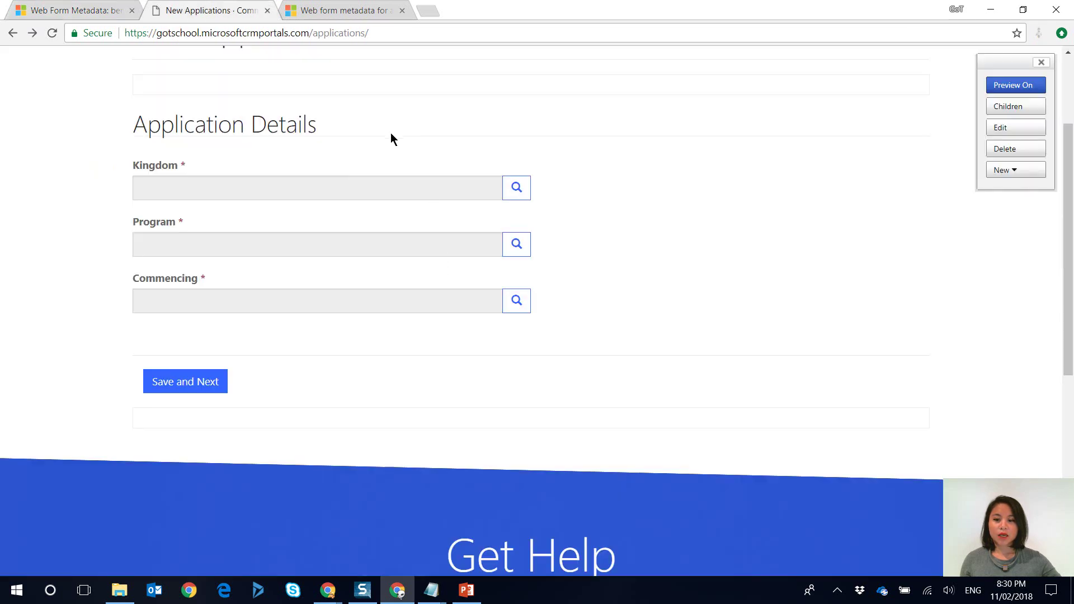
scroll(622, 319, up, 3)
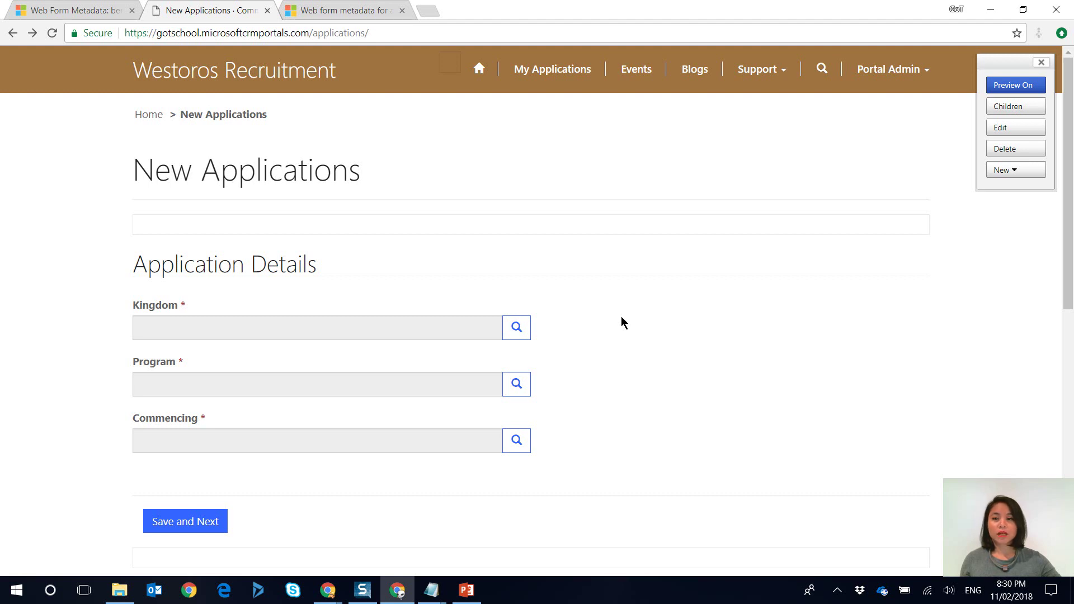
click(90, 11)
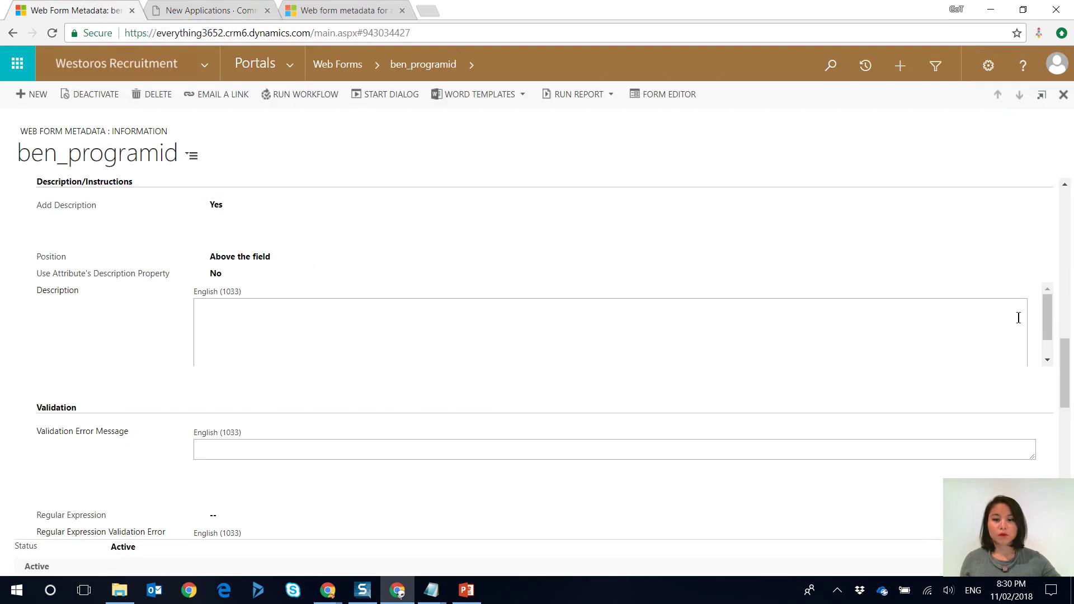
drag(1063, 369, 1050, 218)
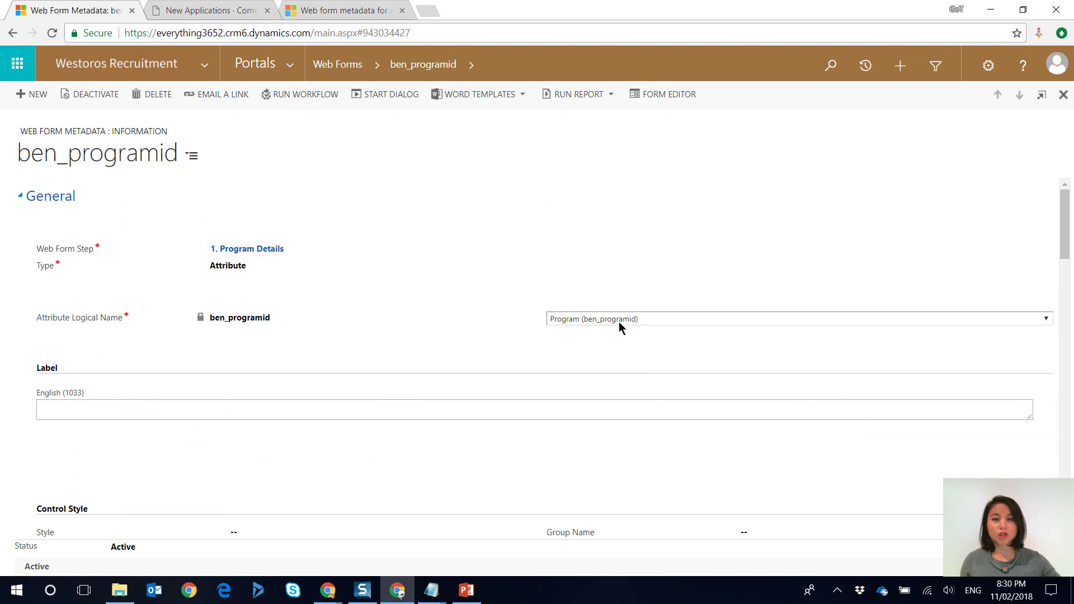
drag(1062, 211, 1072, 363)
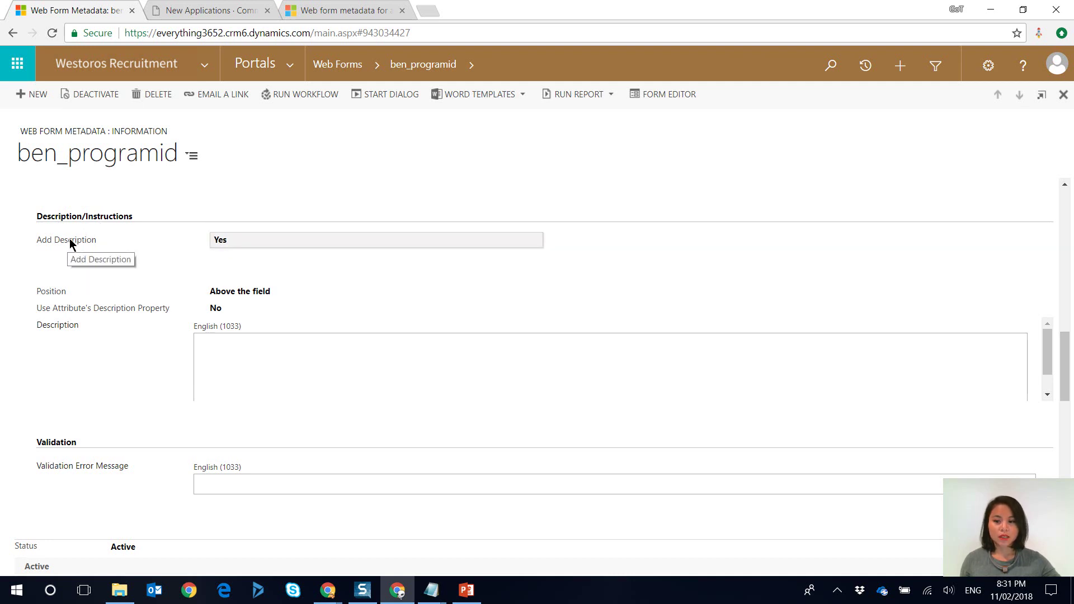
Step: Compare the description position options with where they would fall around the Program field on the portal form
click(241, 295)
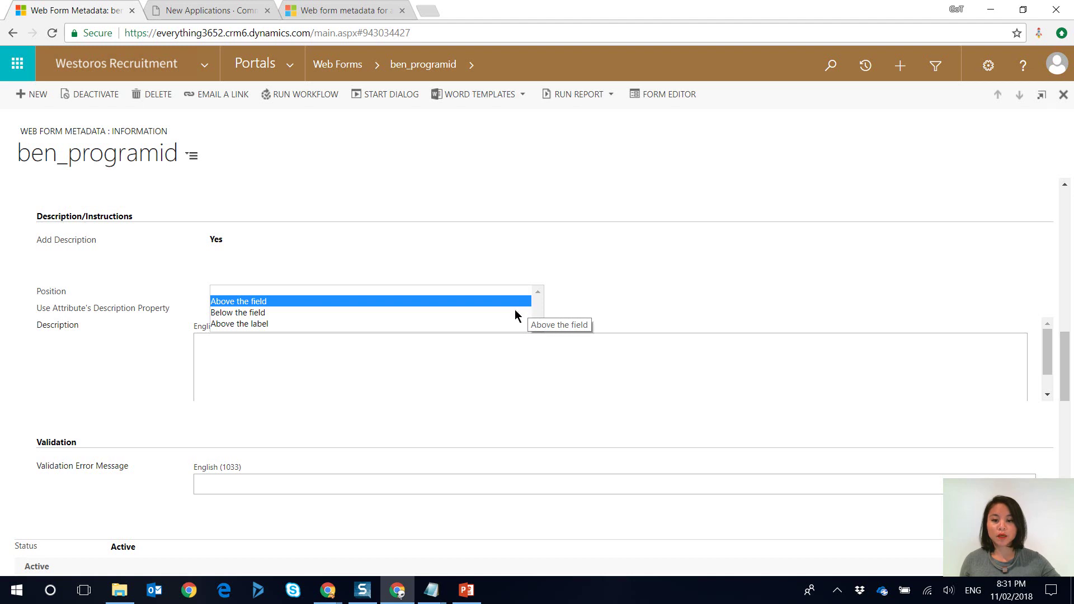
click(185, 11)
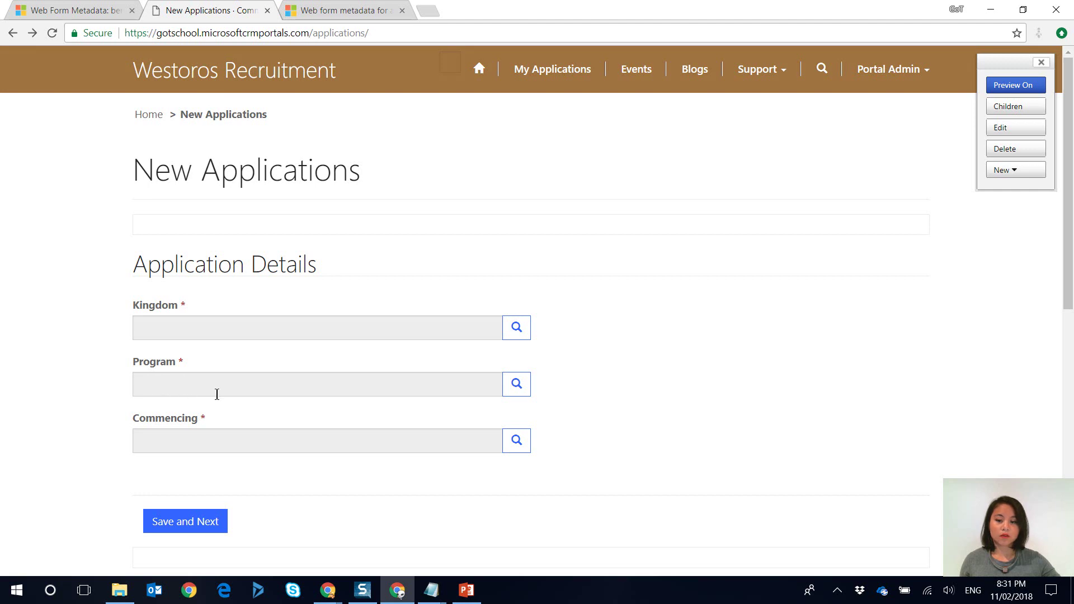
click(86, 10)
click(285, 292)
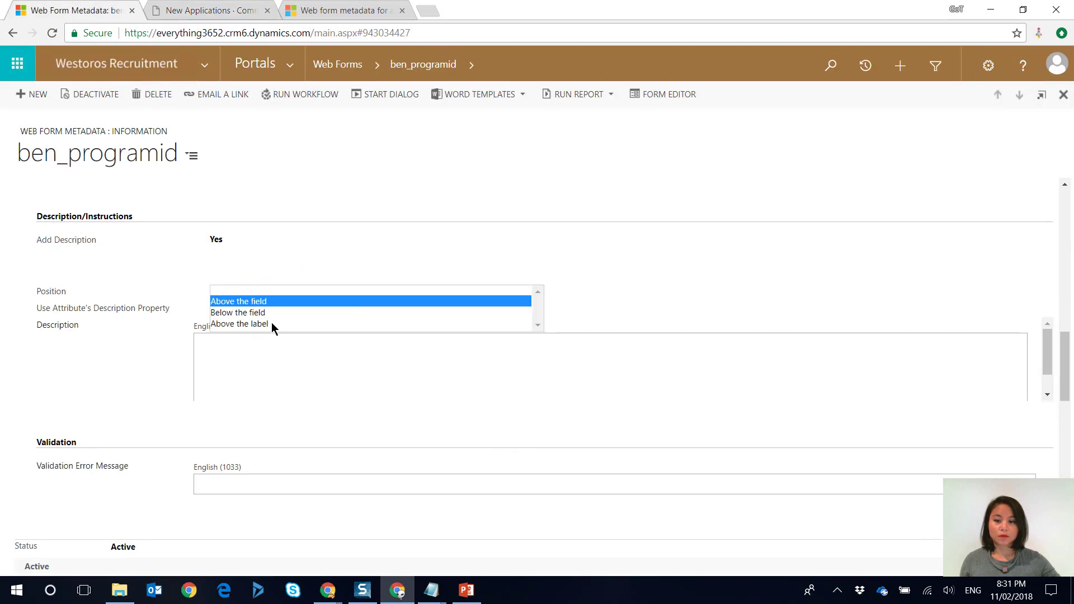
click(193, 7)
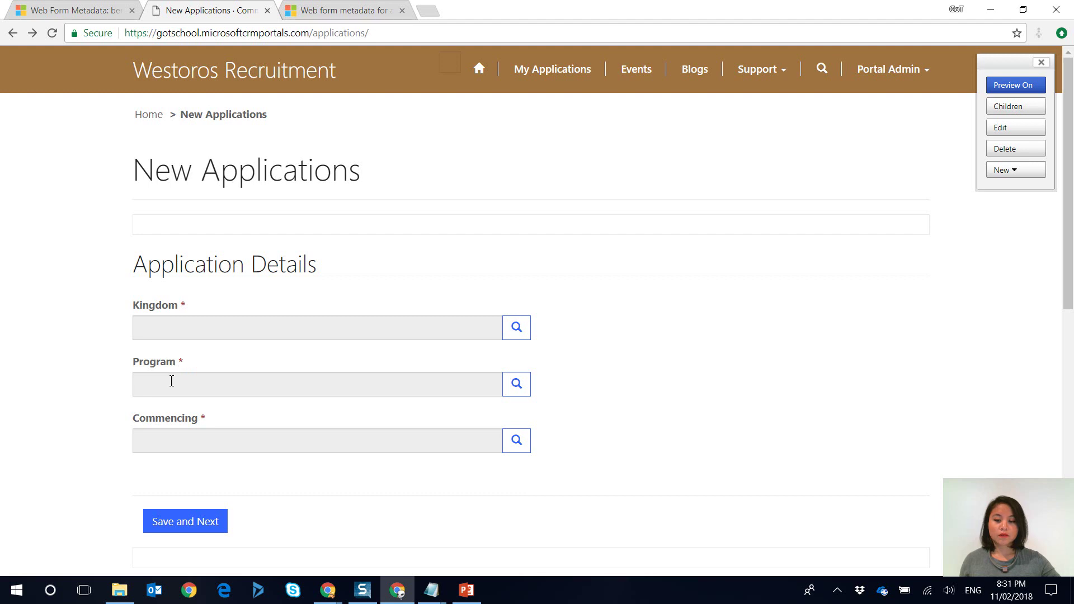
click(88, 10)
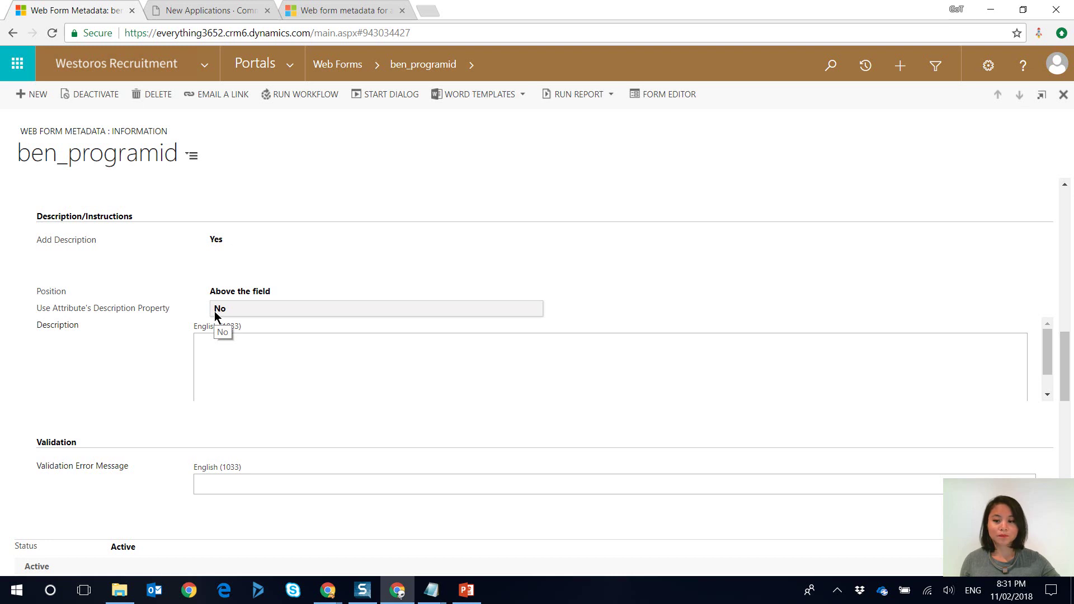
Step: Copy the full terms and conditions link markup from the Hyperlink HTML note in Notepad
click(219, 348)
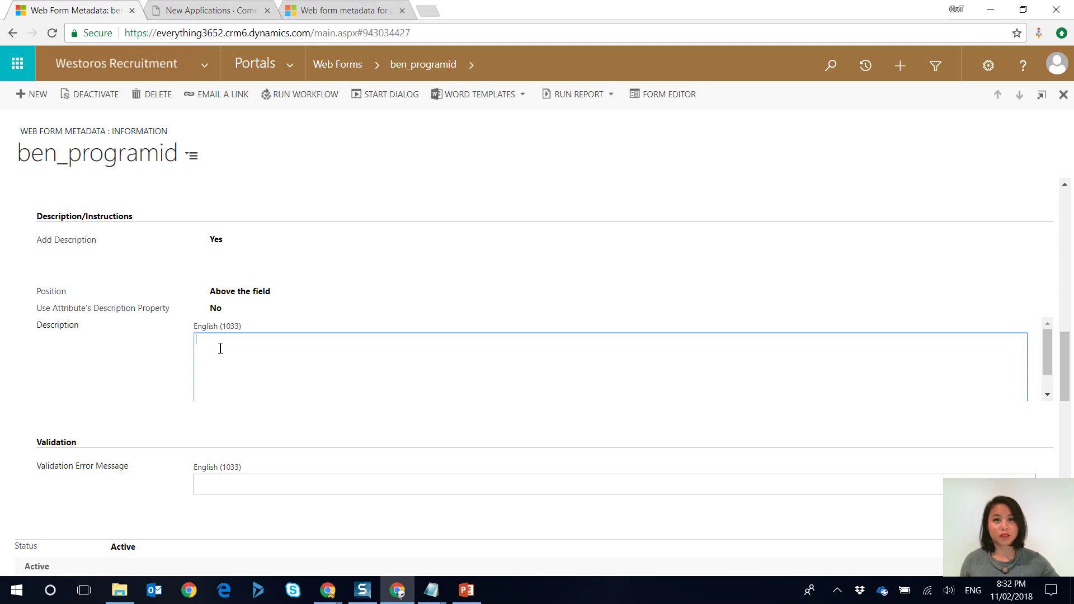
mouse_move(431, 590)
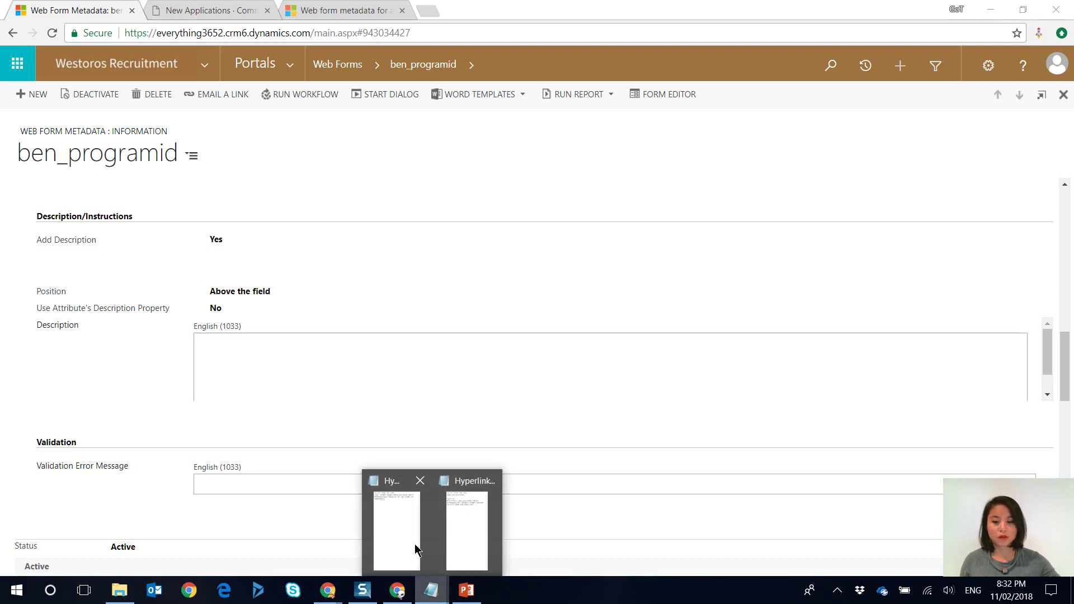
click(468, 527)
drag(832, 85, 753, 51)
right_click(774, 61)
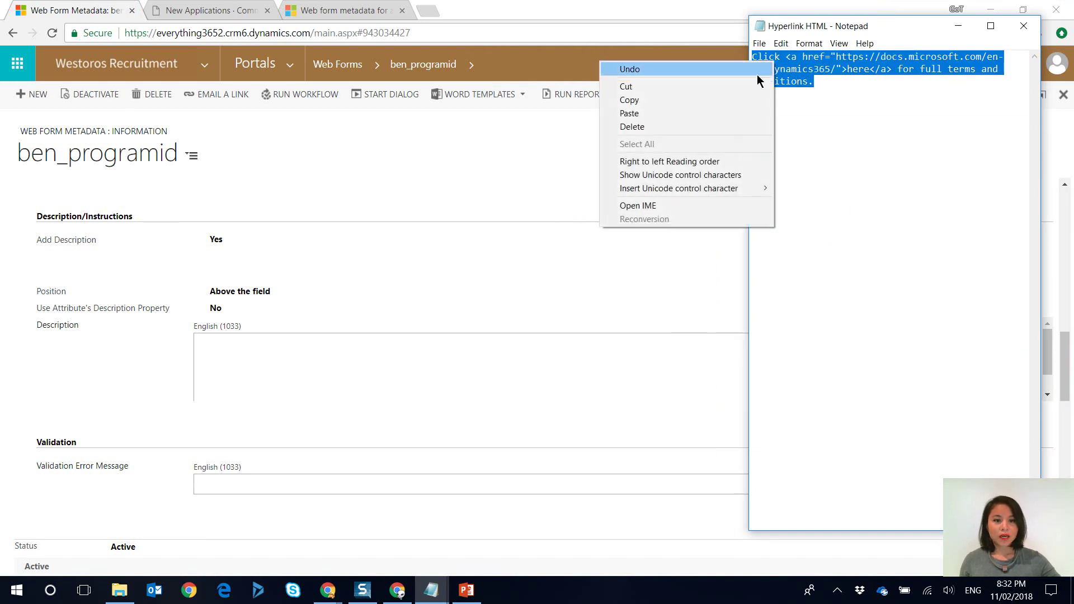
click(722, 99)
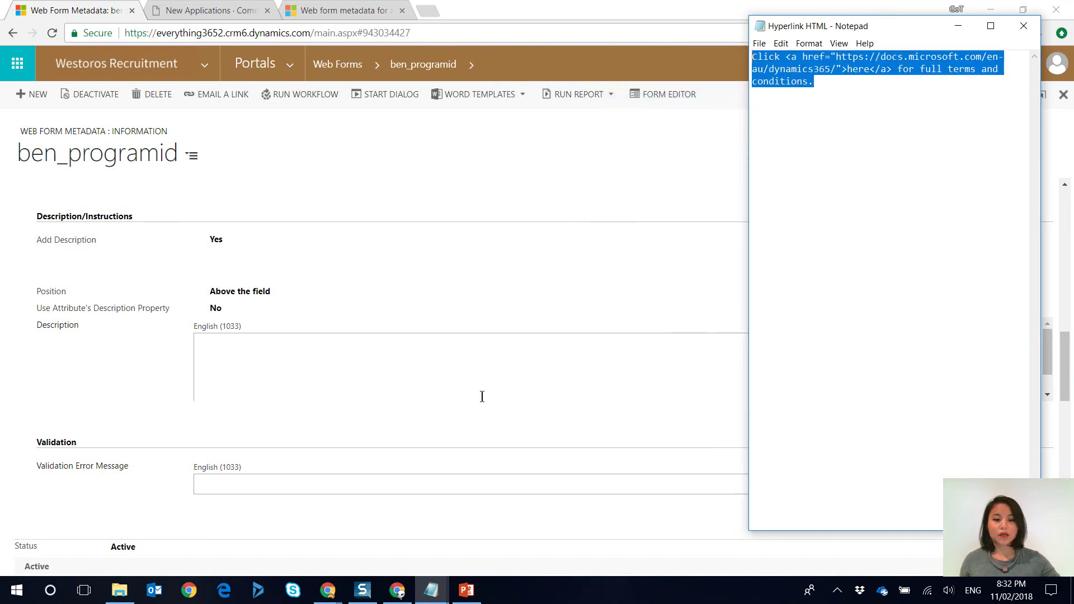
Step: Paste the copied link markup as plain text into the ben_programid English description and save the record
click(483, 353)
right_click(484, 353)
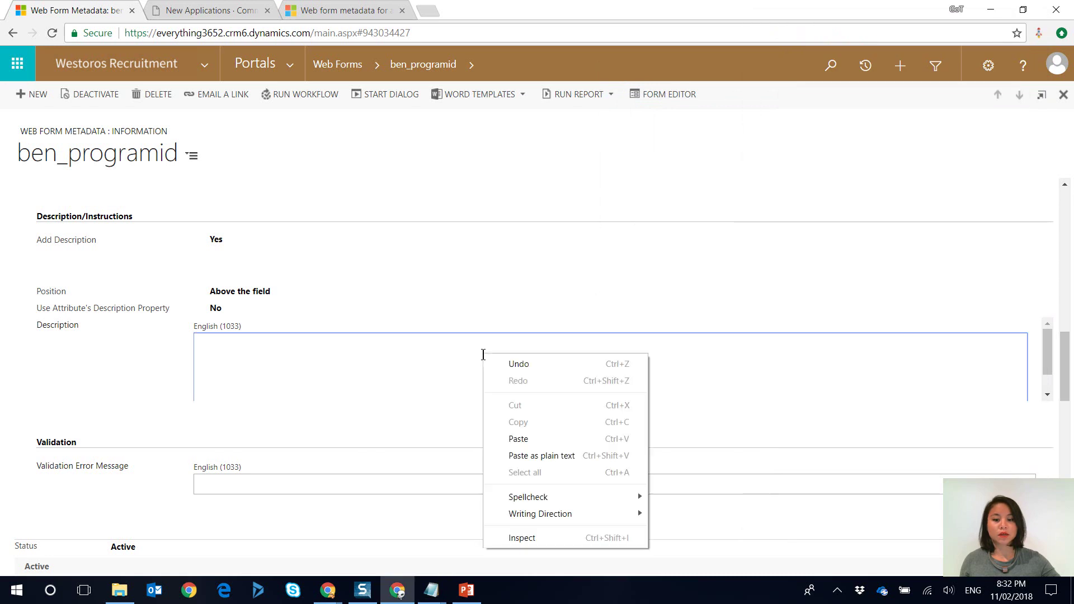
click(523, 456)
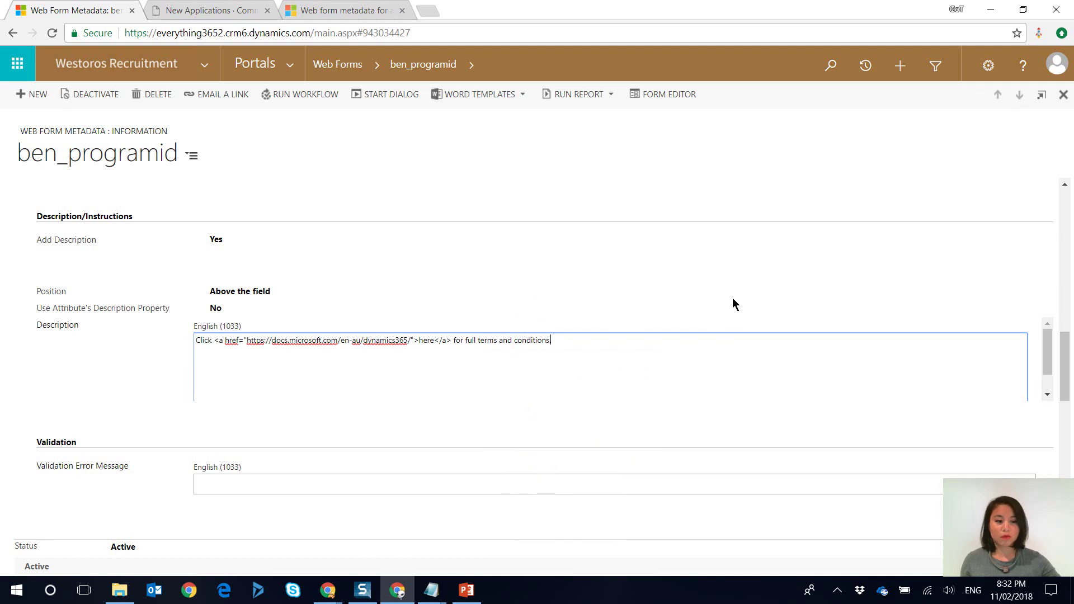
click(1063, 577)
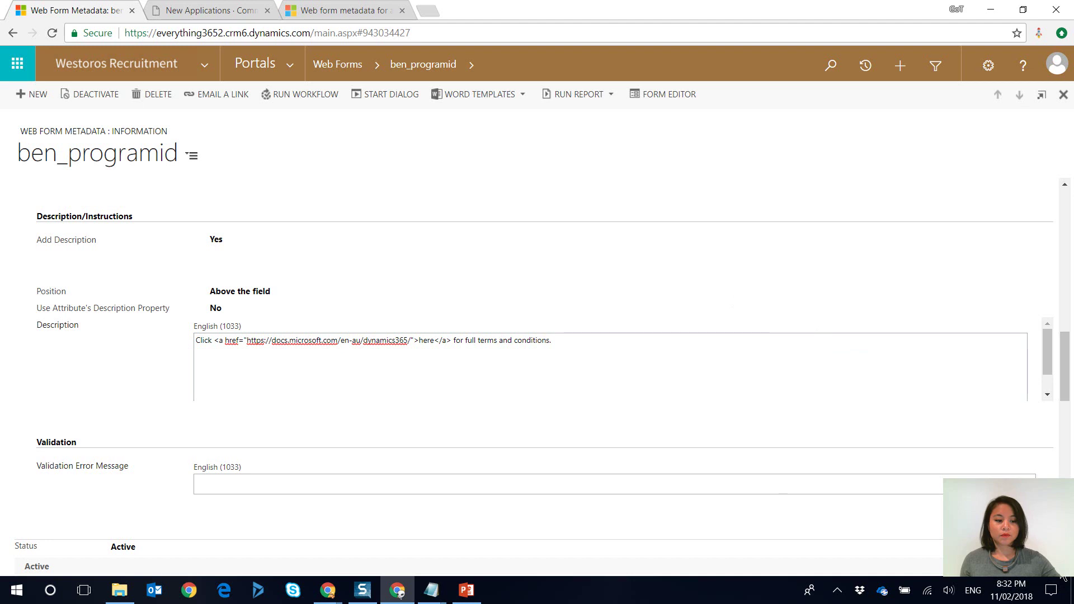
Step: Reload the portal's New Applications page, test the "here" link above the Program field, and return to the form
click(201, 13)
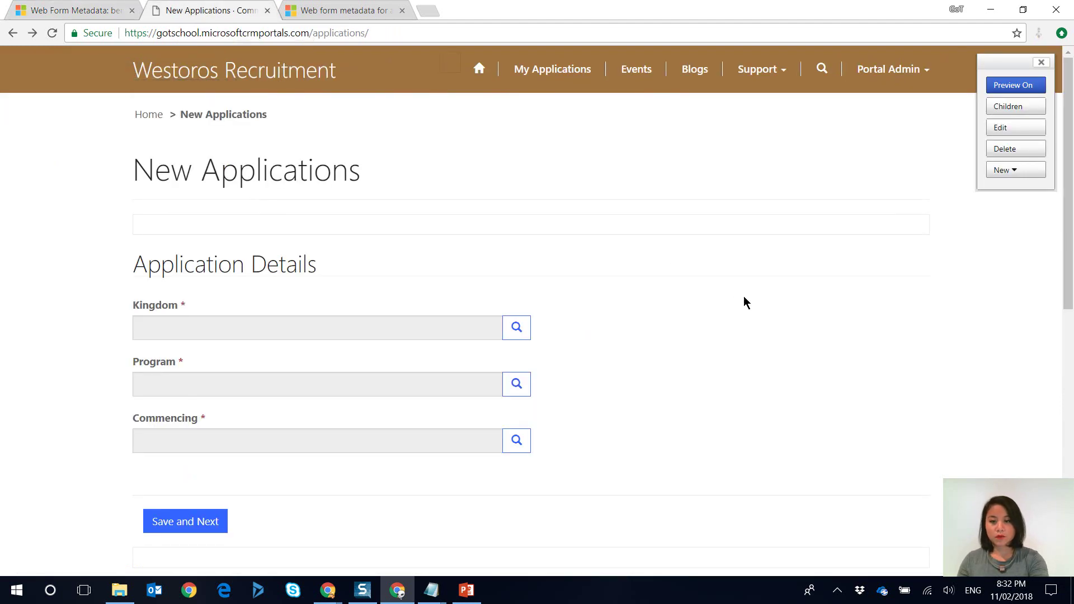
key(F5)
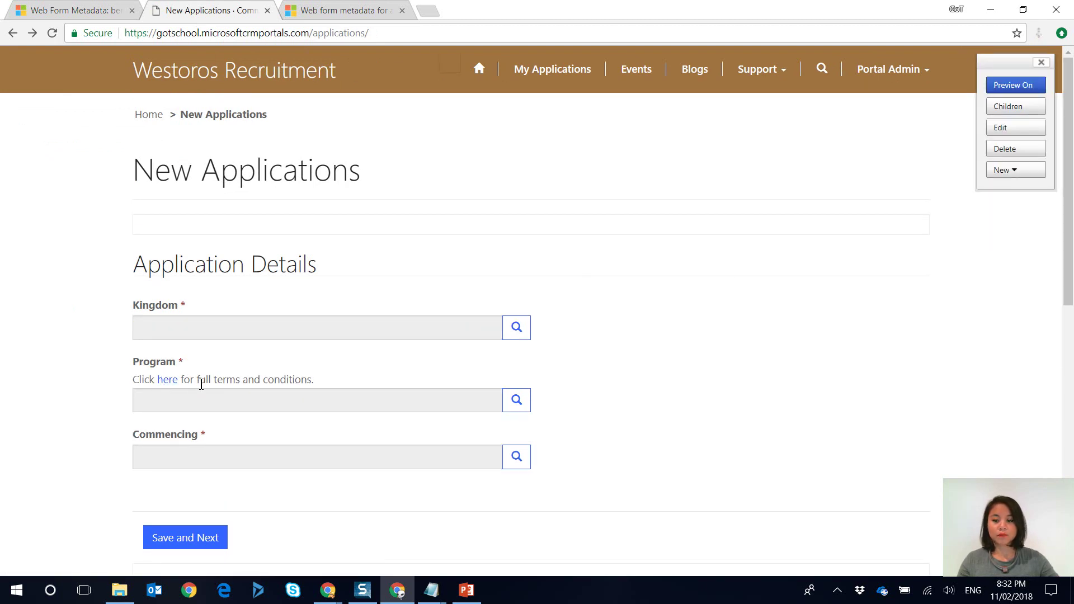
click(166, 381)
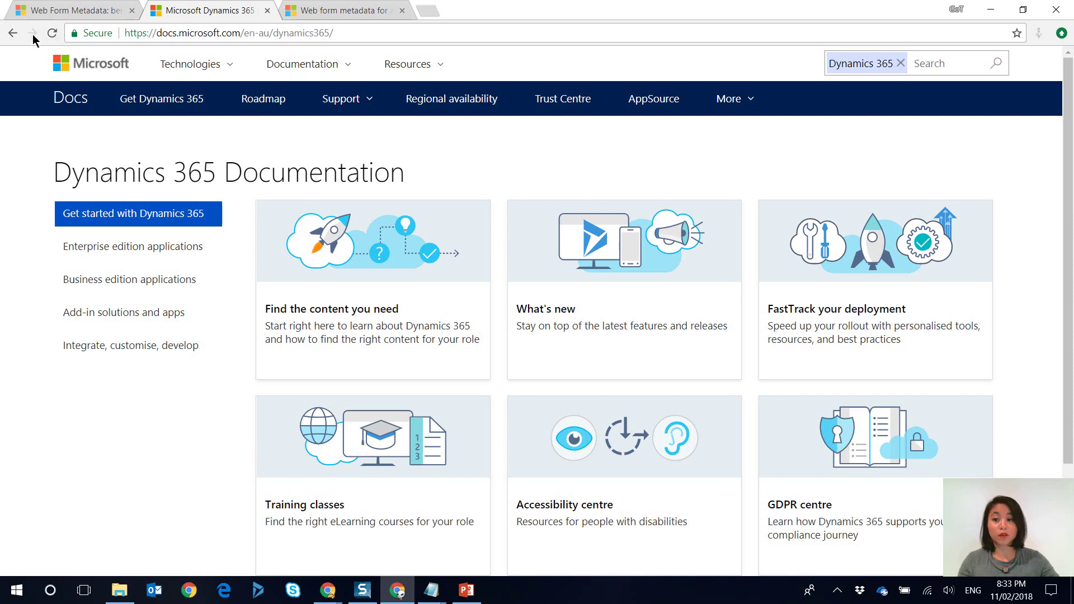
click(12, 32)
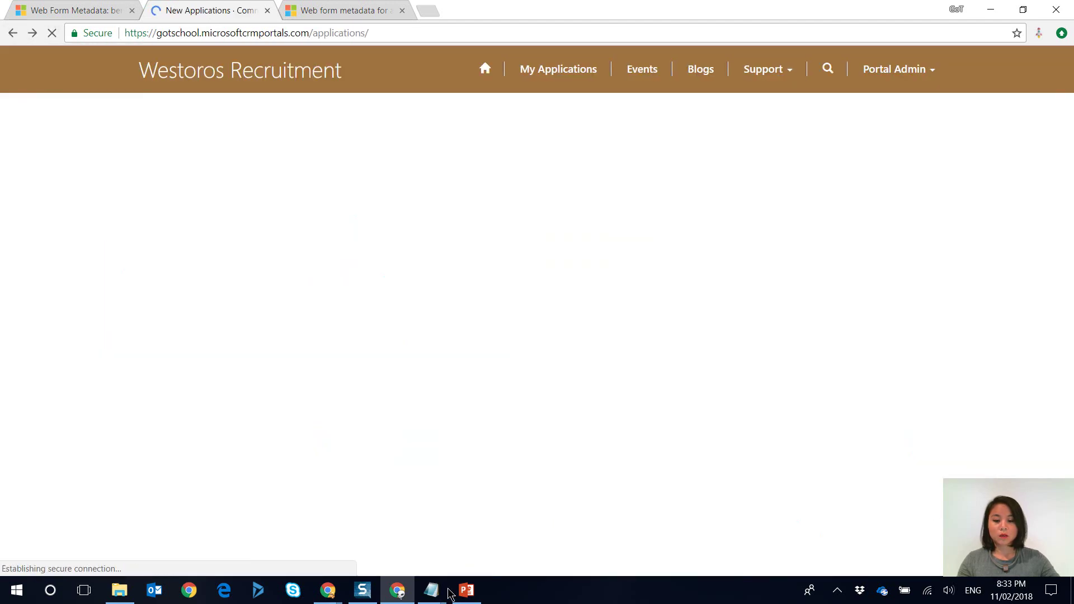
Step: Copy the link markup containing target="_blank" from the Hyperlink HTML in new browser note in Notepad
click(430, 590)
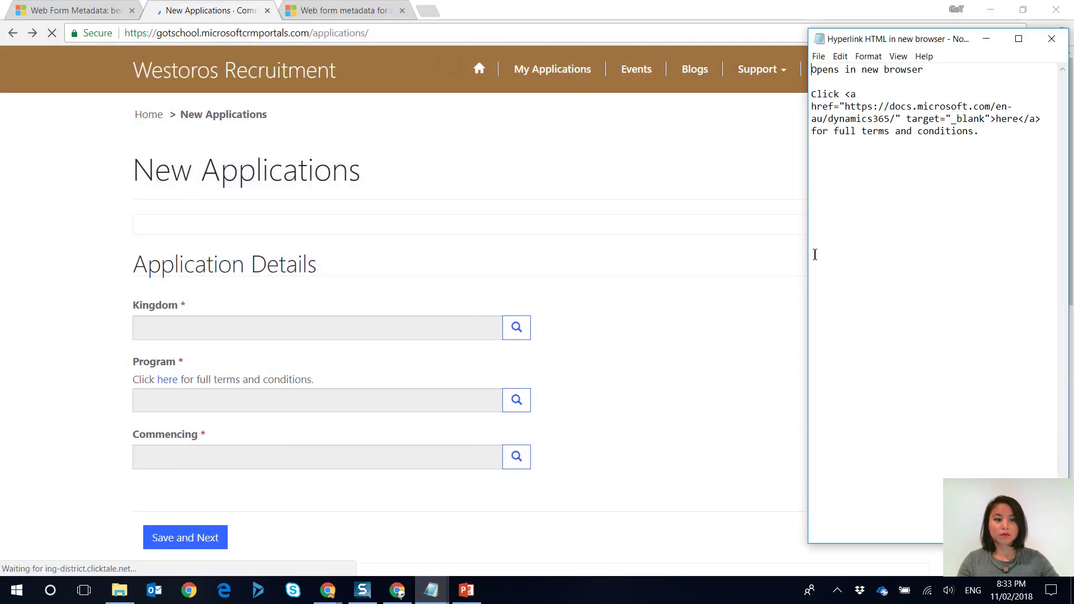
drag(980, 131, 802, 97)
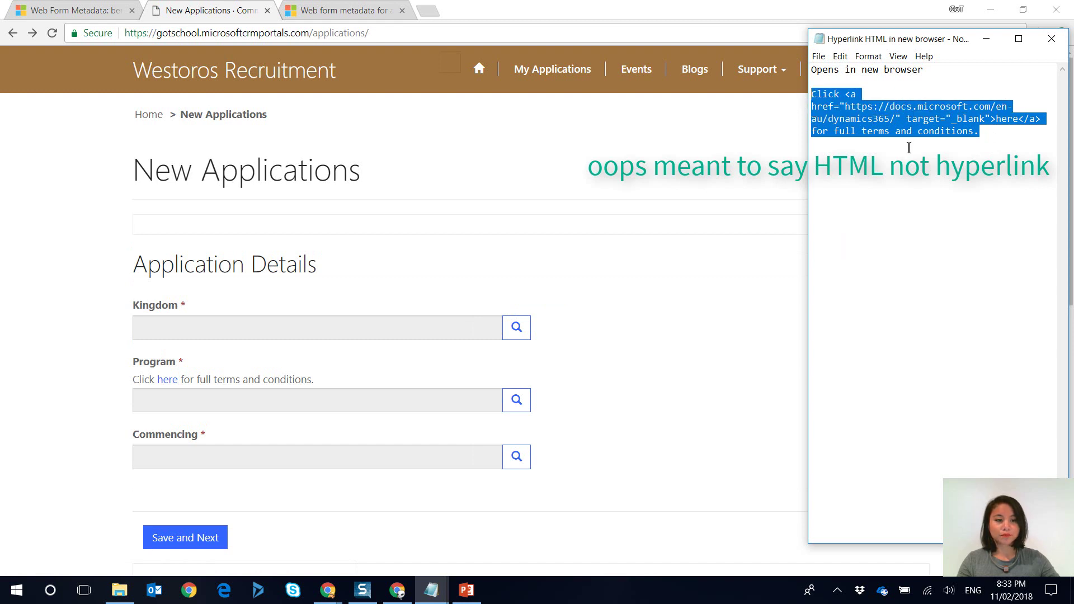
right_click(900, 134)
click(832, 175)
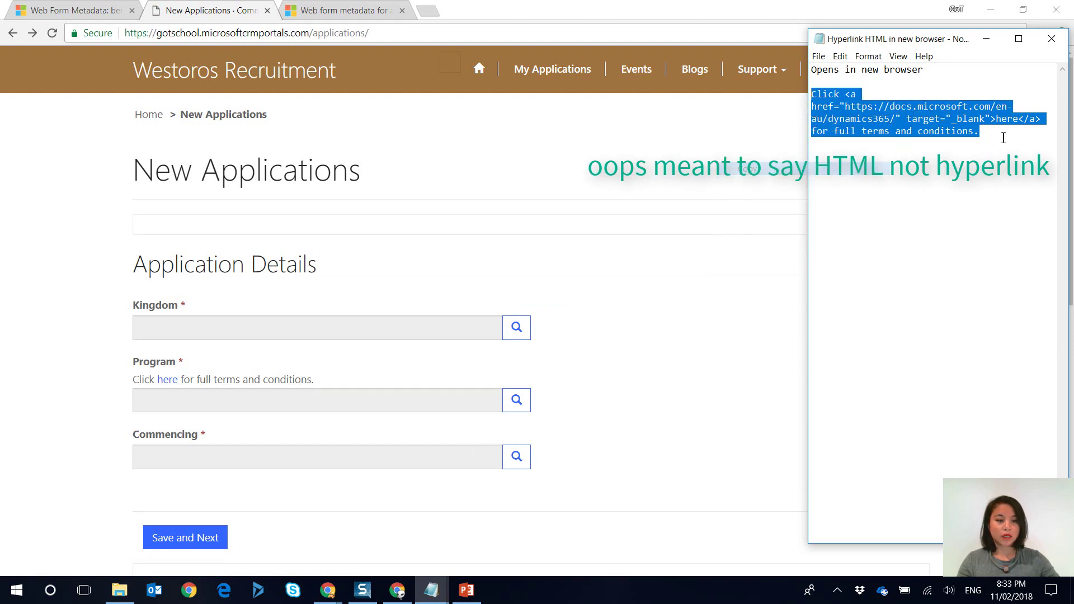
click(996, 134)
drag(907, 118, 992, 125)
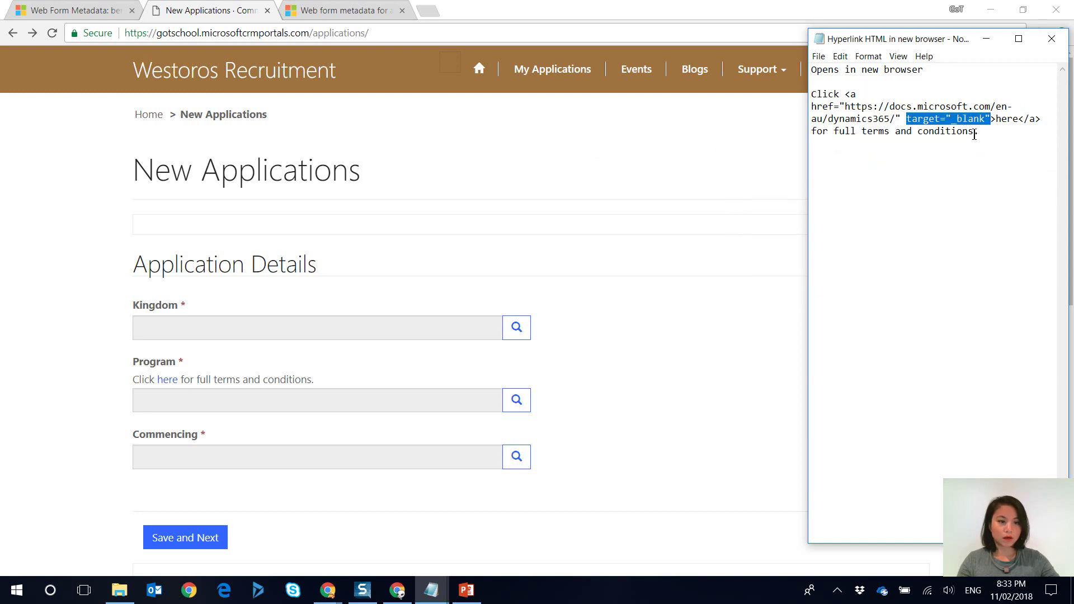
drag(990, 132, 811, 94)
Step: Replace the ben_programid English description with the copied target="_blank" link markup and save the record
click(100, 10)
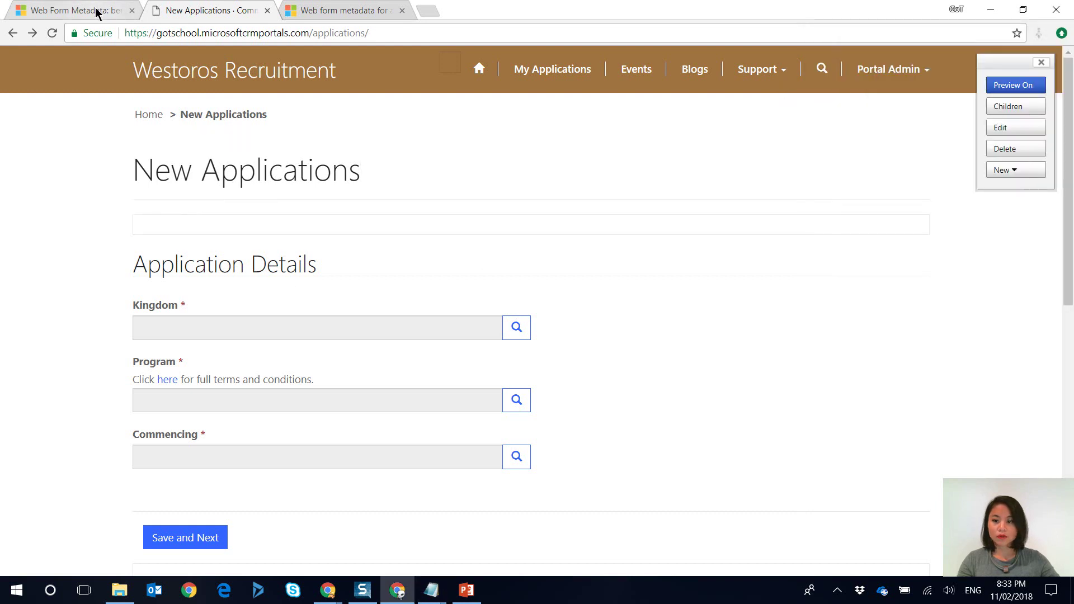
drag(585, 348, 192, 323)
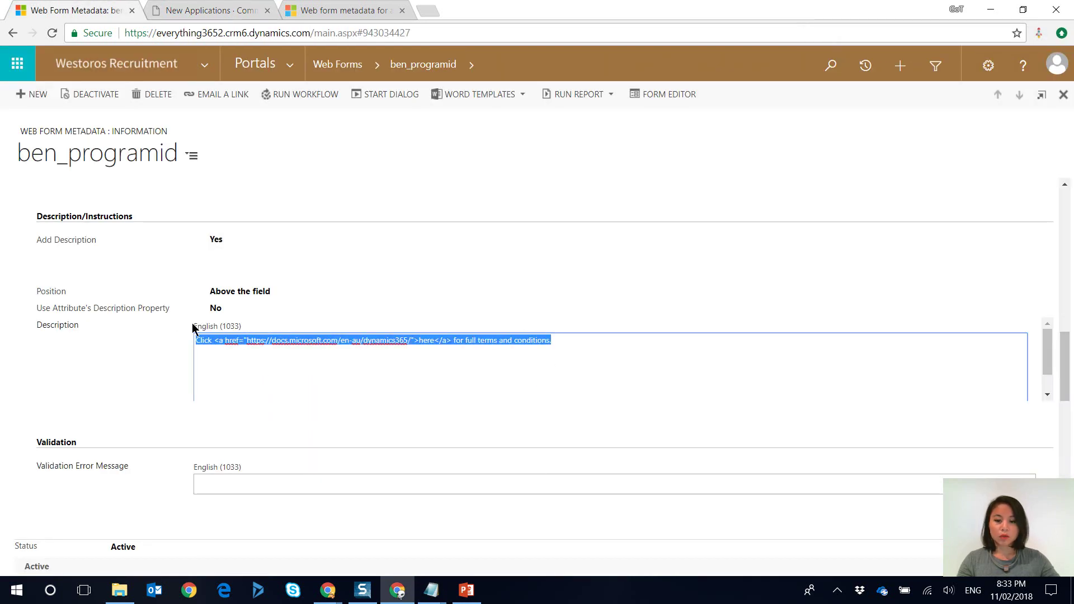
key(ctrl+v)
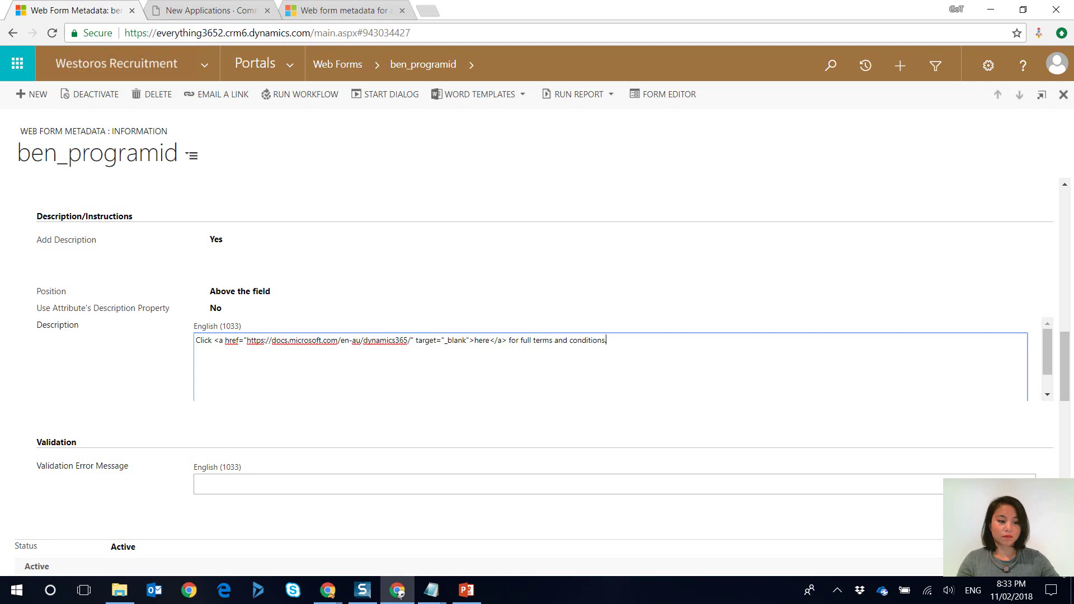
key(Tab)
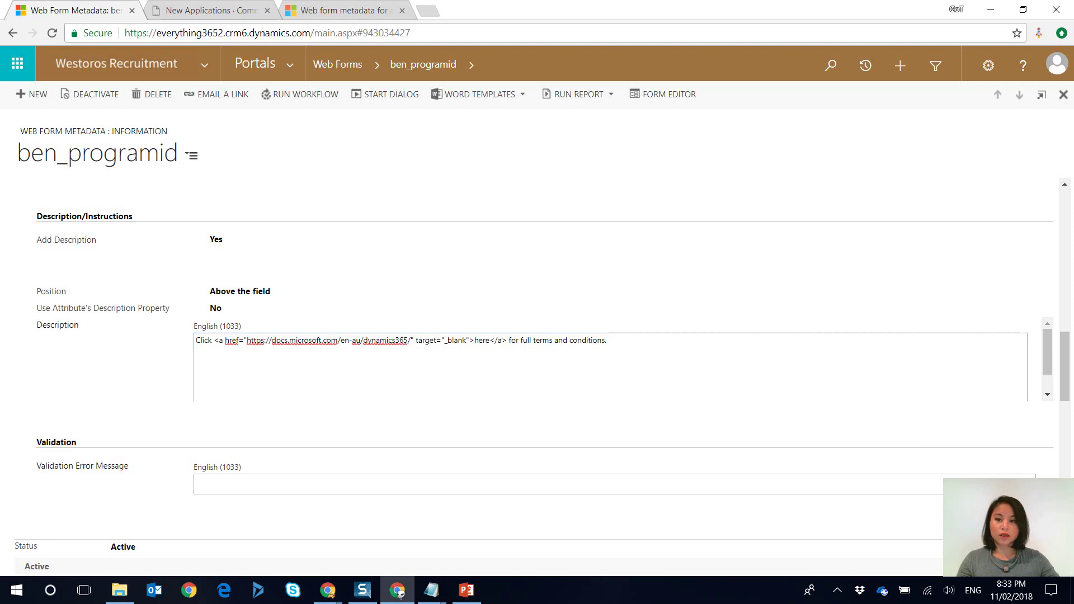
Step: Reload the New Applications page, test the Program field's "here" link, and compare the opened documentation page with the form
click(185, 11)
key(F5)
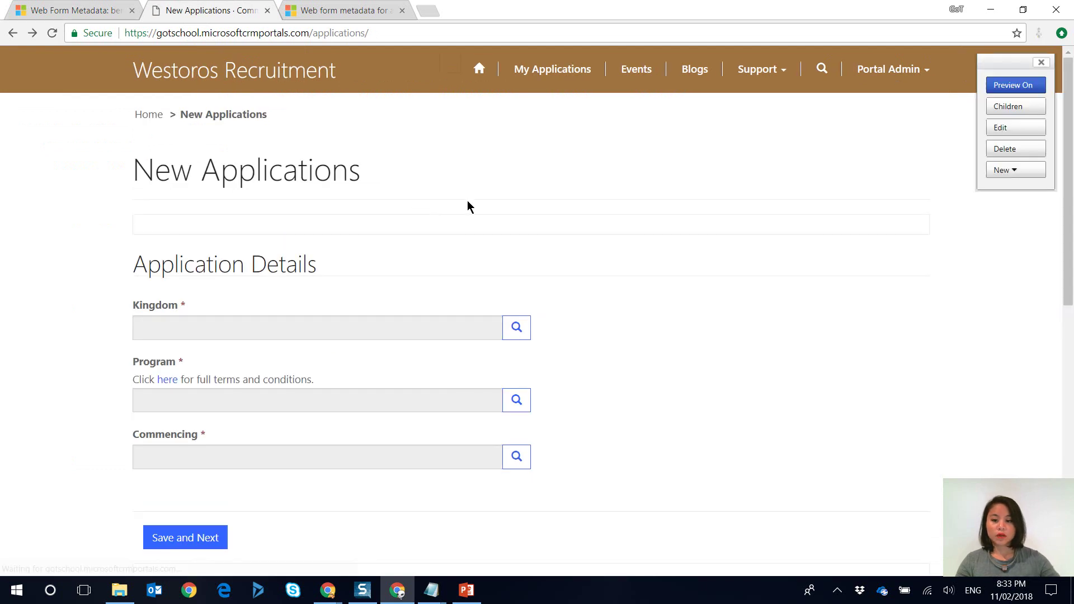
click(173, 379)
click(209, 13)
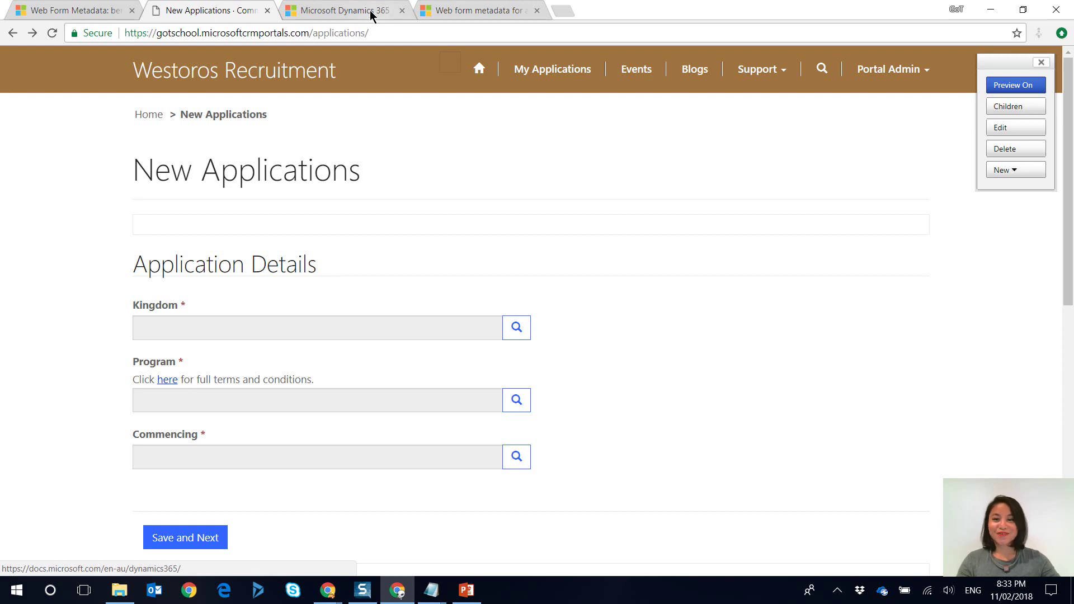
click(329, 10)
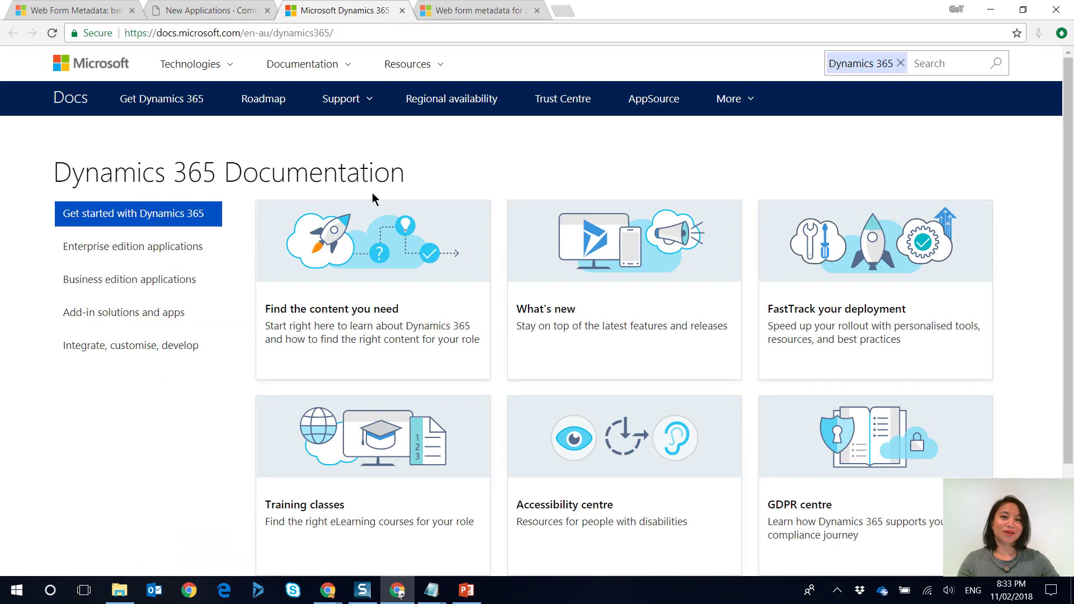
click(201, 14)
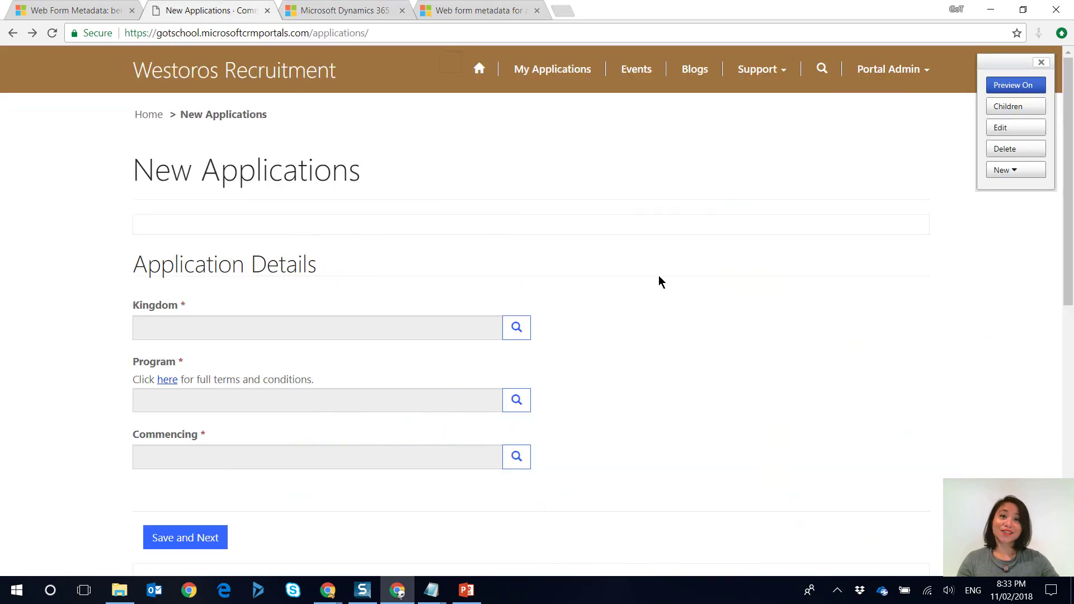